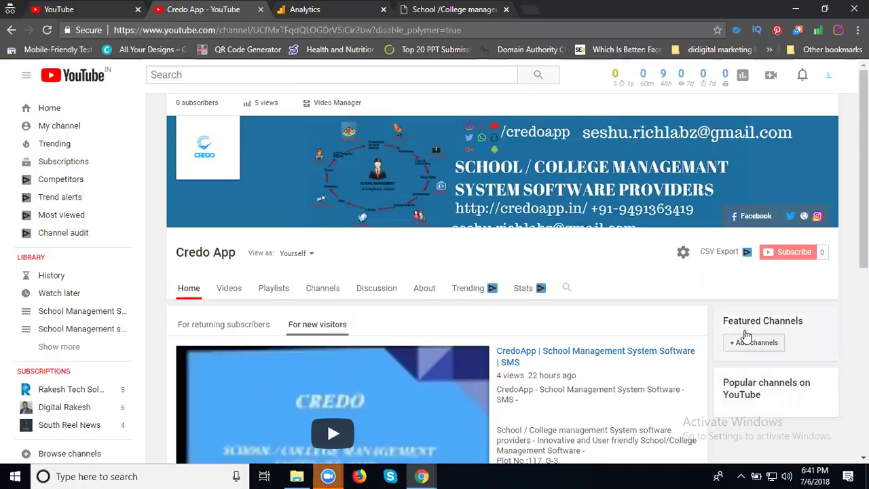
# View the credoapp.in website tab, then return to the Credo App YouTube channel tab.
pyautogui.click(460, 14)
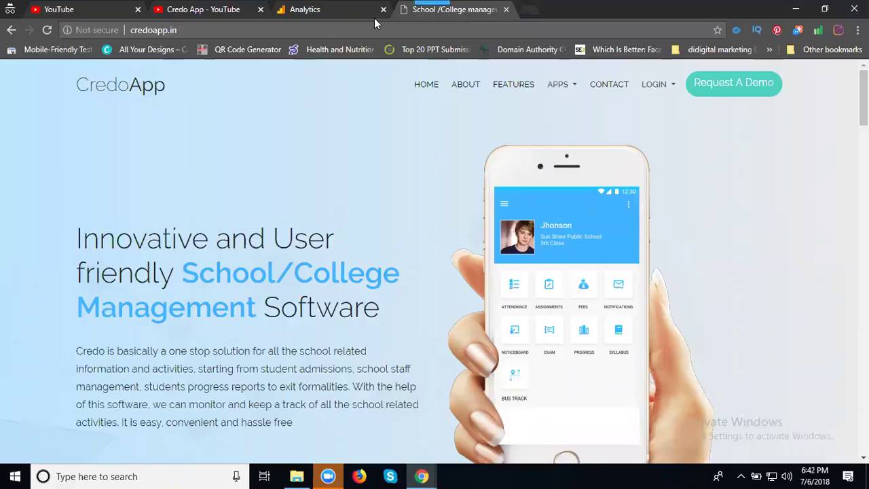
pyautogui.click(204, 11)
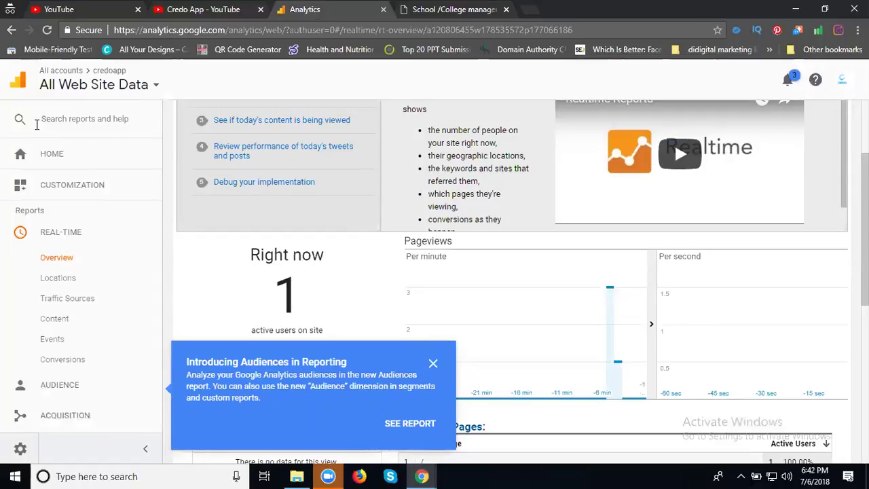
# Dismiss the Audiences announcement and select the credoapp property's gtag.js tracking code snippet.
pyautogui.click(433, 364)
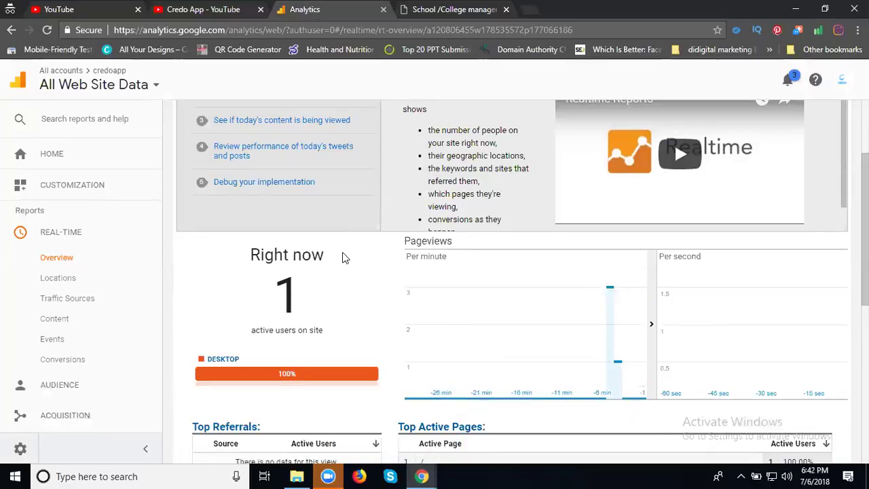
pyautogui.scroll(-2, 258, 326)
pyautogui.click(22, 449)
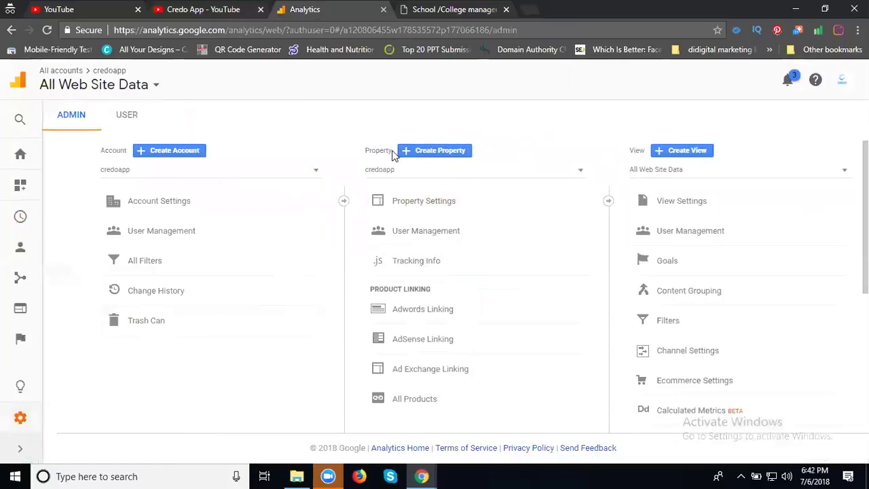
pyautogui.click(424, 266)
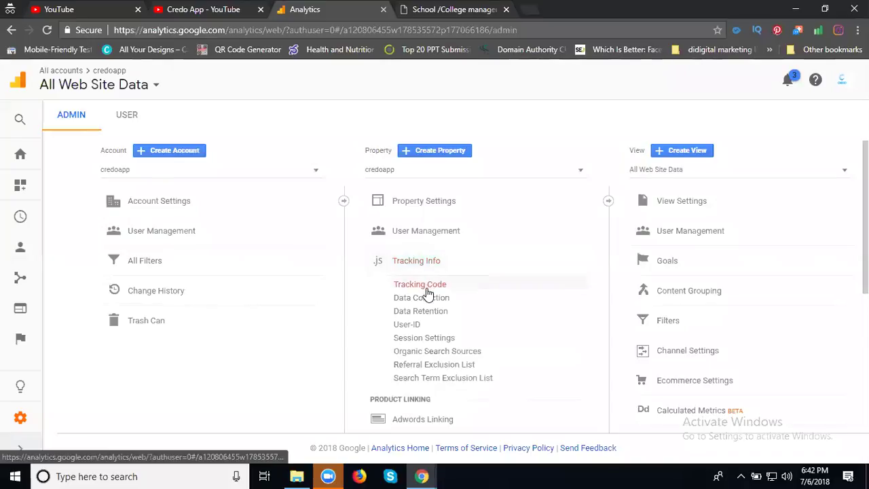
pyautogui.click(427, 289)
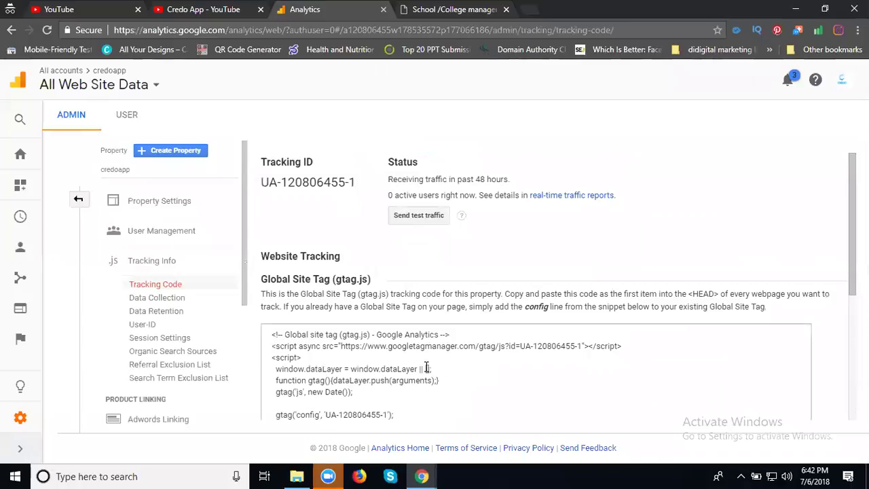
pyautogui.click(426, 368)
pyautogui.hotkey('ctrl', 'c')
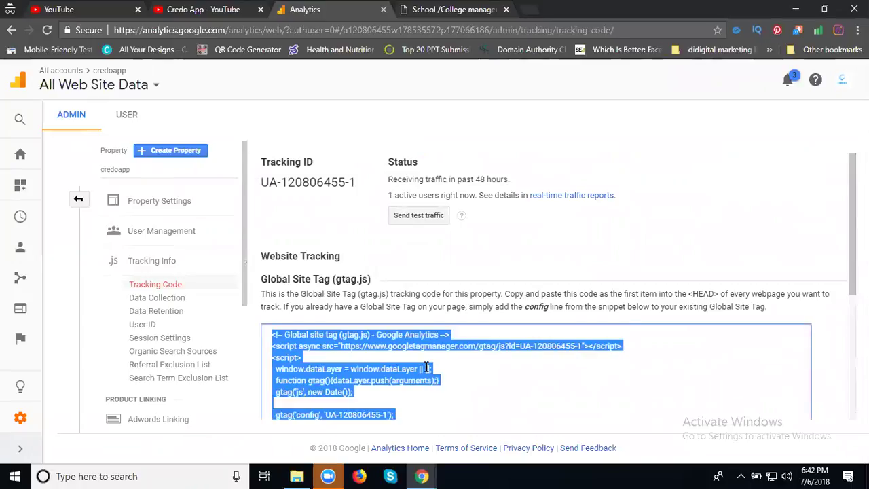
# Launch Notepad from the Run prompt and paste the Global Site Tag snippet into it.
pyautogui.press('super+r')
pyautogui.press('Down')
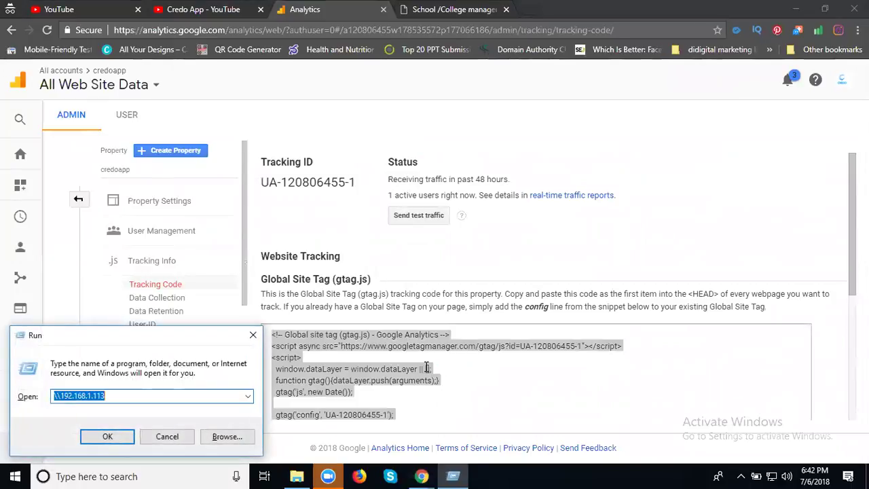
pyautogui.press('Down')
pyautogui.press('Return')
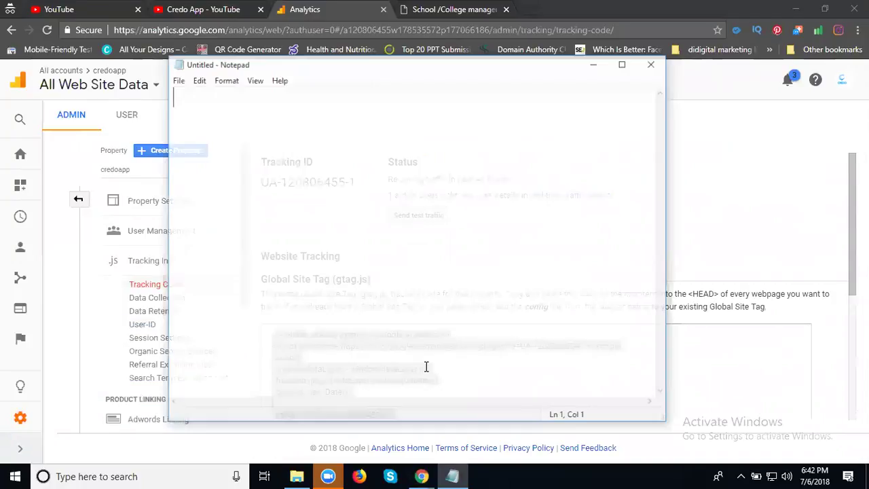
pyautogui.hotkey('ctrl', 'v')
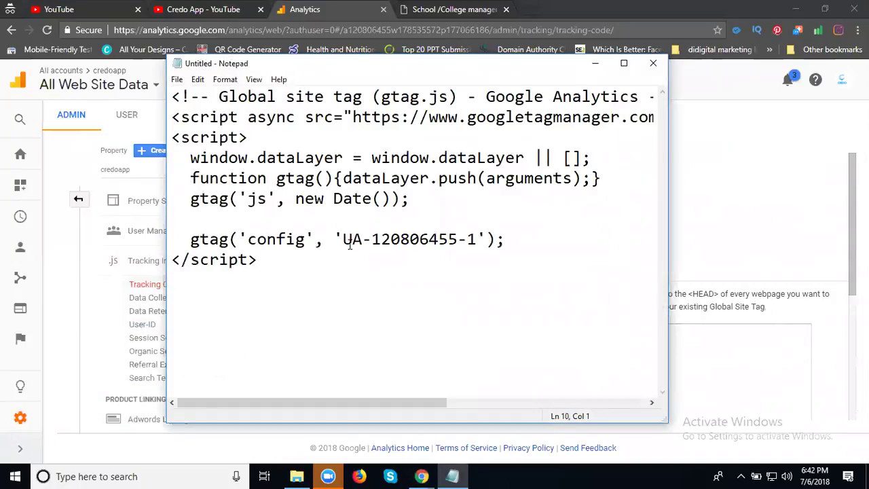
# Copy the UA tracking ID from the pasted snippet and minimize Notepad.
pyautogui.moveTo(342, 239); pyautogui.dragTo(475, 241)
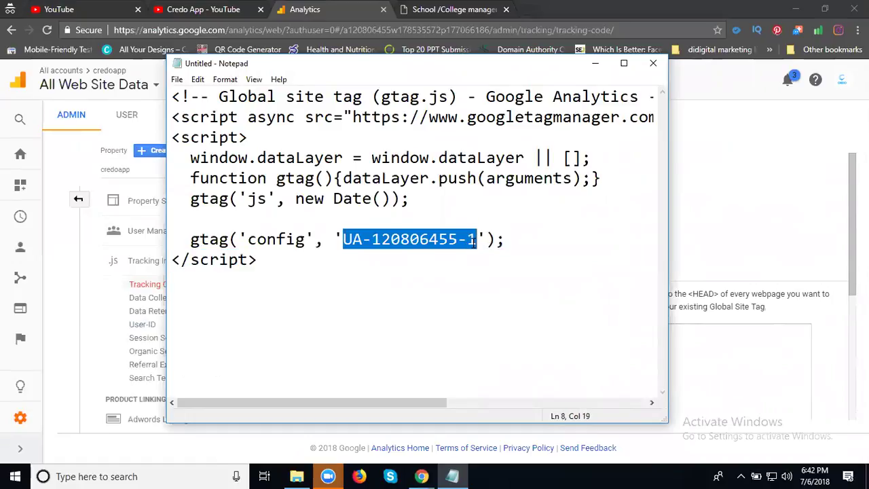
pyautogui.rightClick(434, 238)
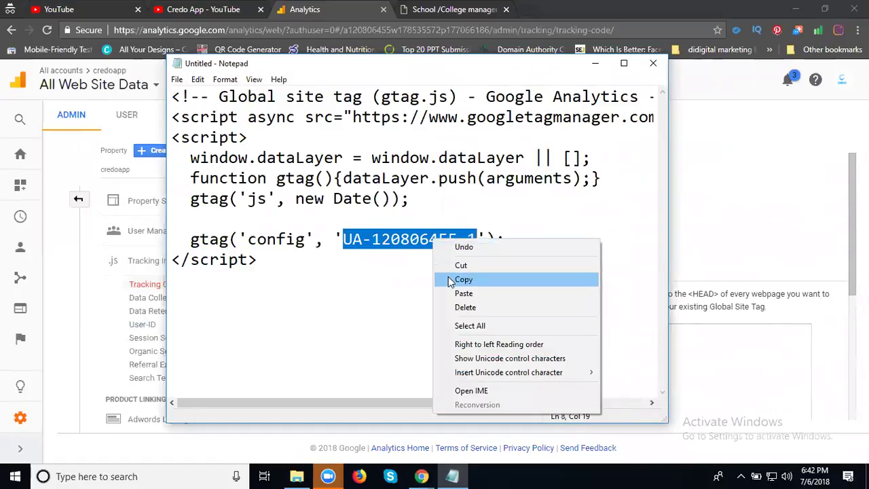
pyautogui.click(450, 279)
pyautogui.click(595, 67)
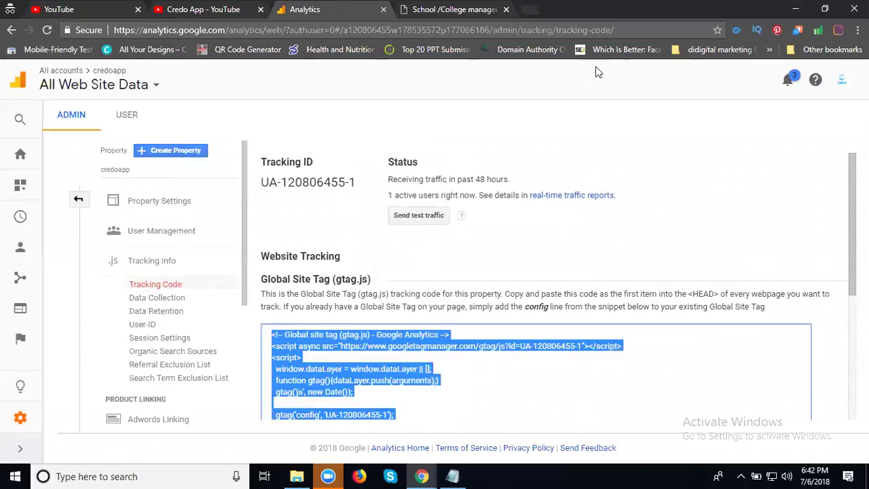
# Reselect and copy the UA tracking ID from the Notepad snippet, then minimize Notepad.
pyautogui.click(211, 9)
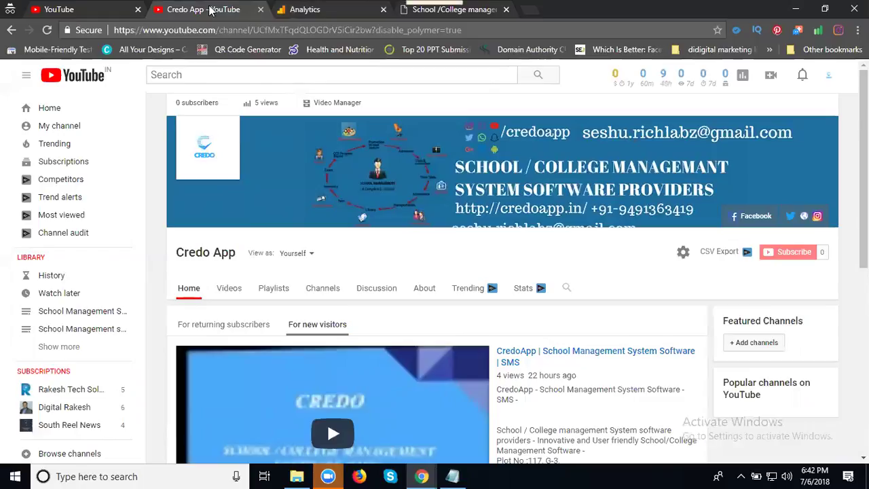
pyautogui.click(310, 12)
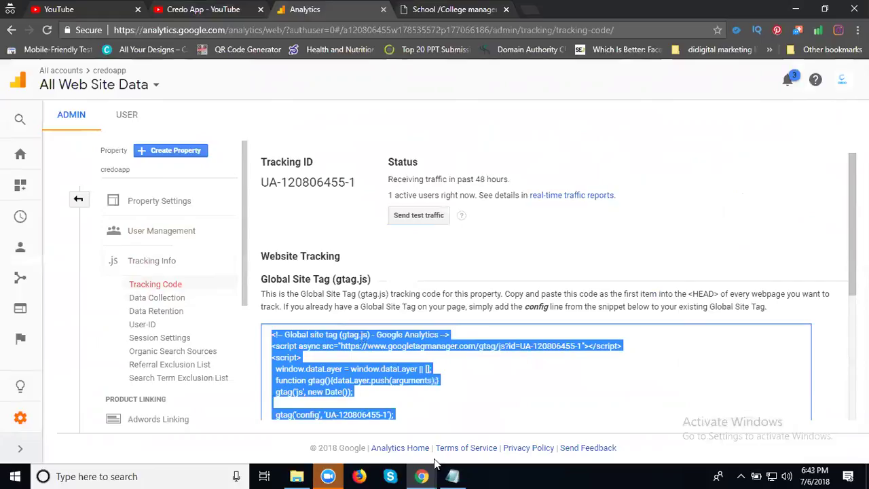
pyautogui.click(452, 476)
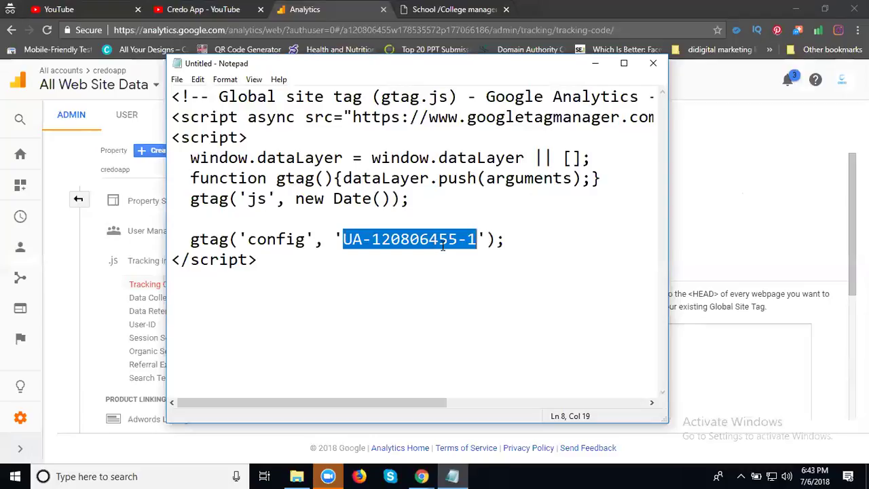
pyautogui.click(399, 241)
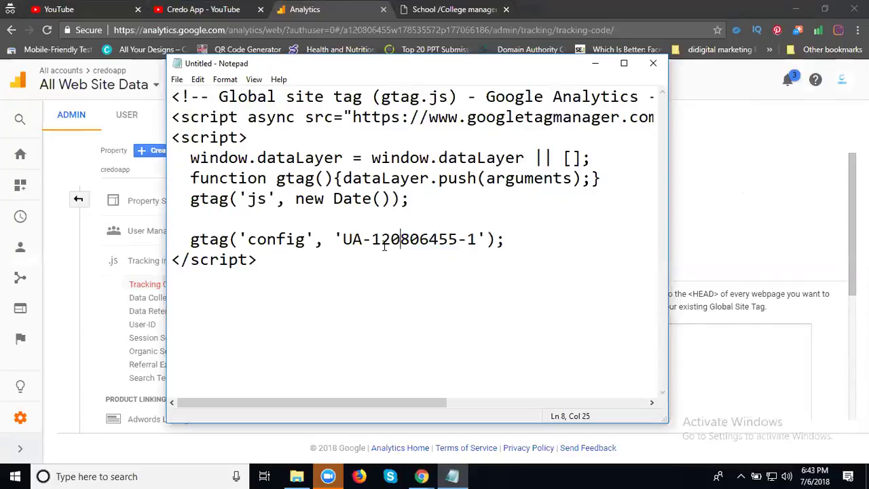
pyautogui.moveTo(370, 241); pyautogui.dragTo(343, 239)
pyautogui.click(477, 238)
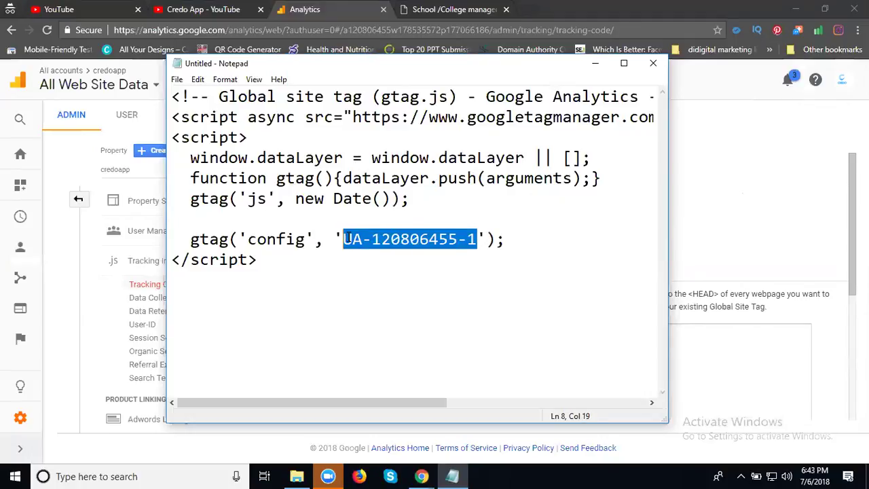
pyautogui.rightClick(346, 238)
pyautogui.click(372, 277)
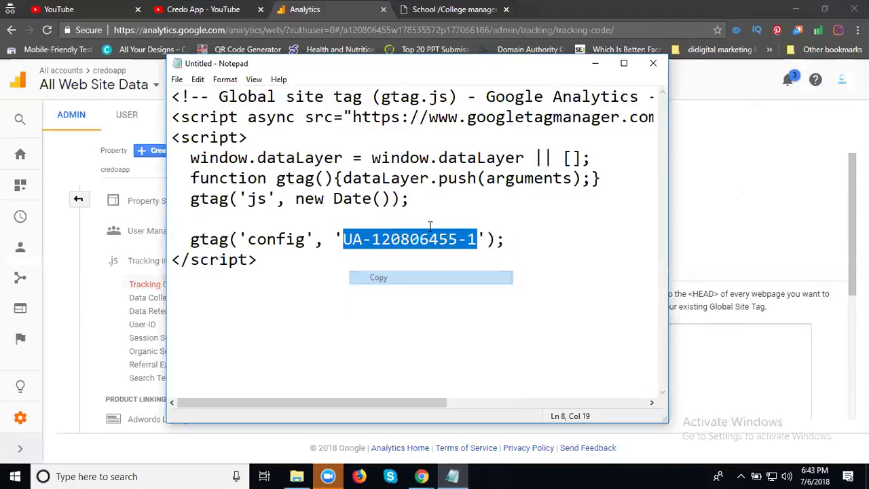
pyautogui.click(593, 63)
# Open the Credo App channel's Video Manager in a new browser tab.
pyautogui.click(243, 7)
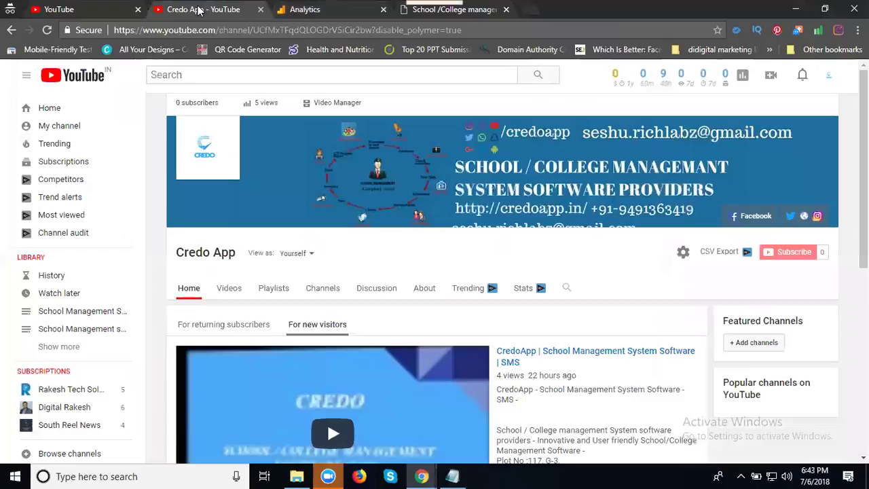
pyautogui.rightClick(328, 108)
pyautogui.click(340, 112)
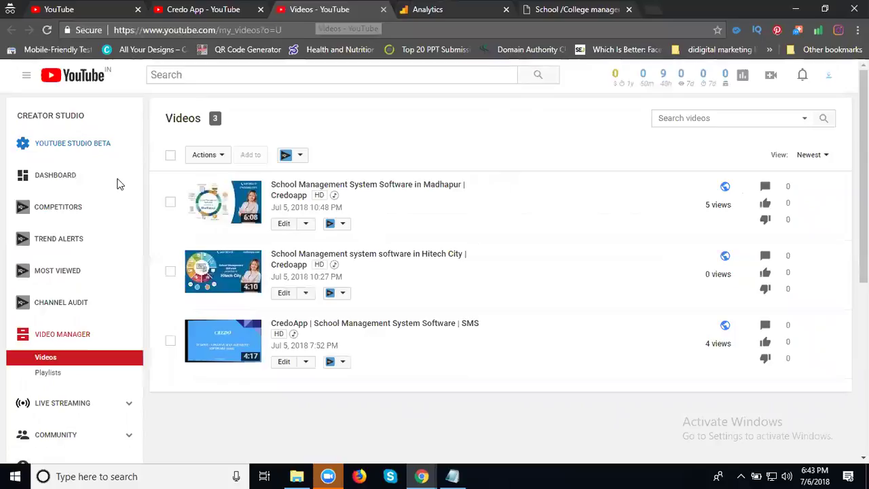
# Open the Channel > Advanced settings and scroll down to the empty Google Analytics property tracking ID field.
pyautogui.scroll(-3, 111, 196)
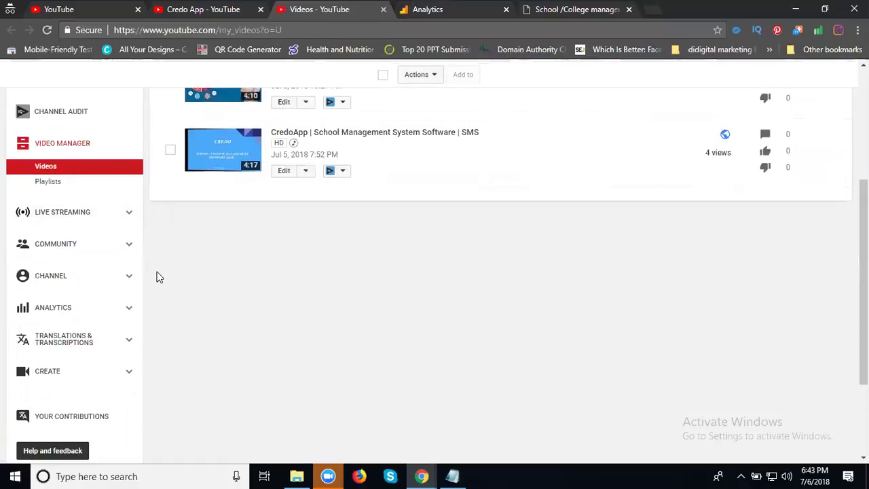
pyautogui.click(52, 285)
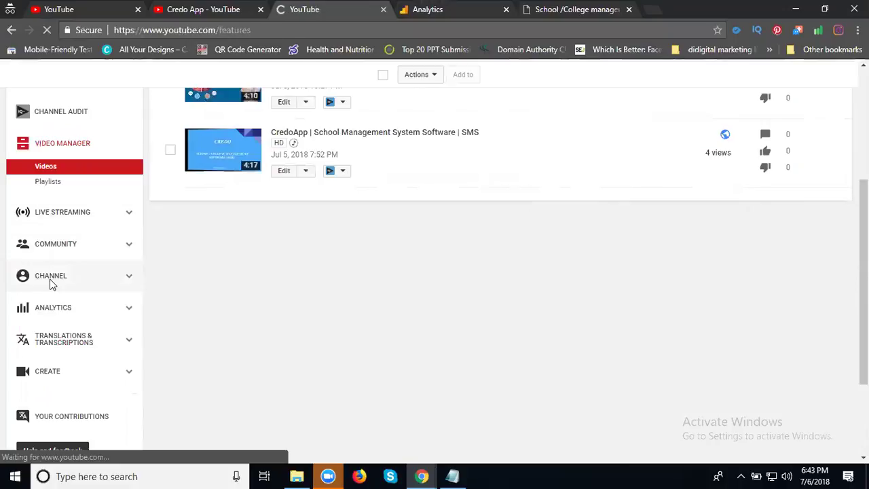
pyautogui.scroll(-2, 54, 285)
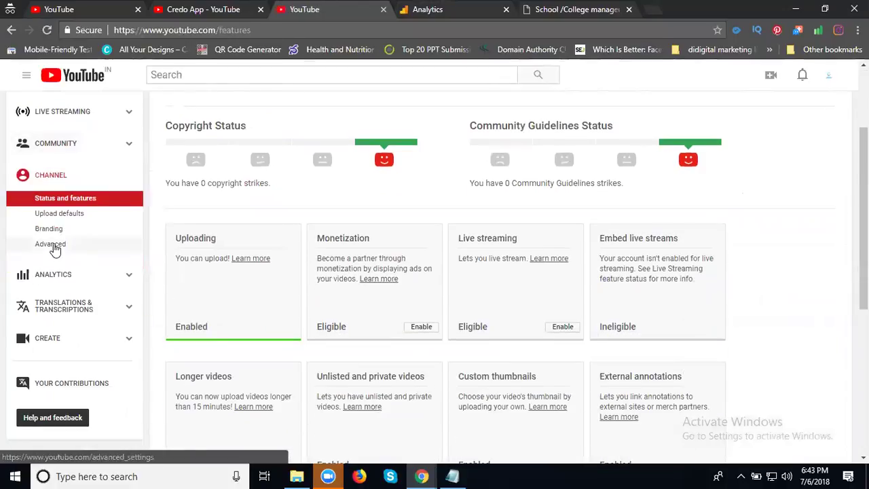
pyautogui.scroll(2, 54, 249)
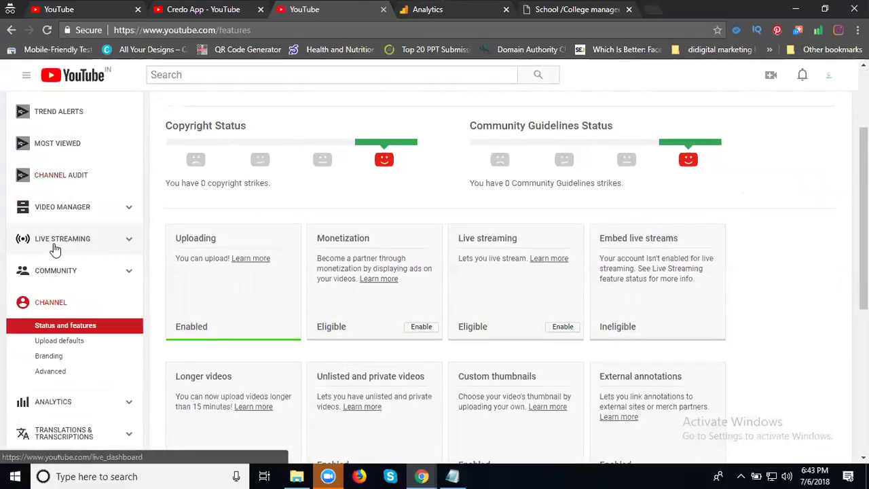
pyautogui.click(54, 373)
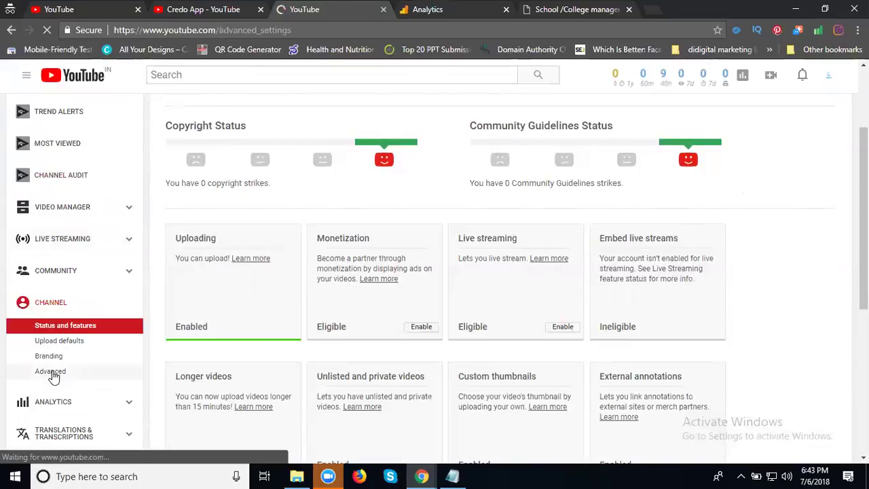
pyautogui.scroll(-3, 500, 214)
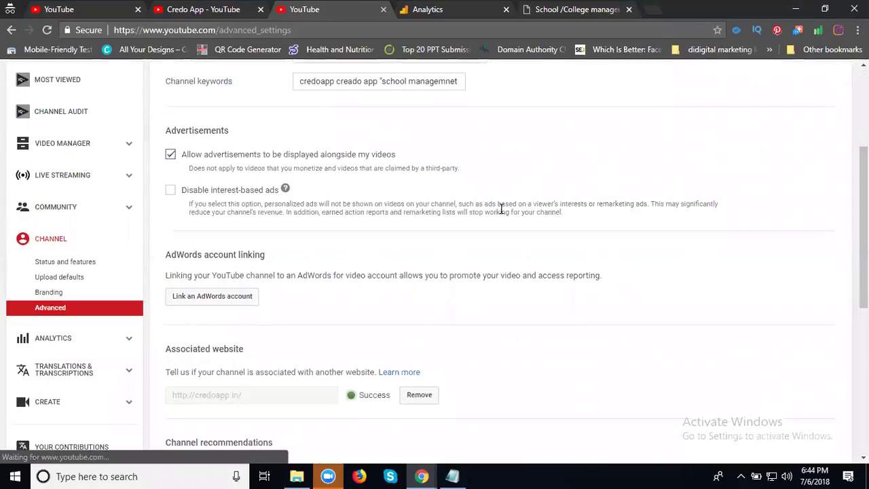
pyautogui.scroll(-3, 500, 209)
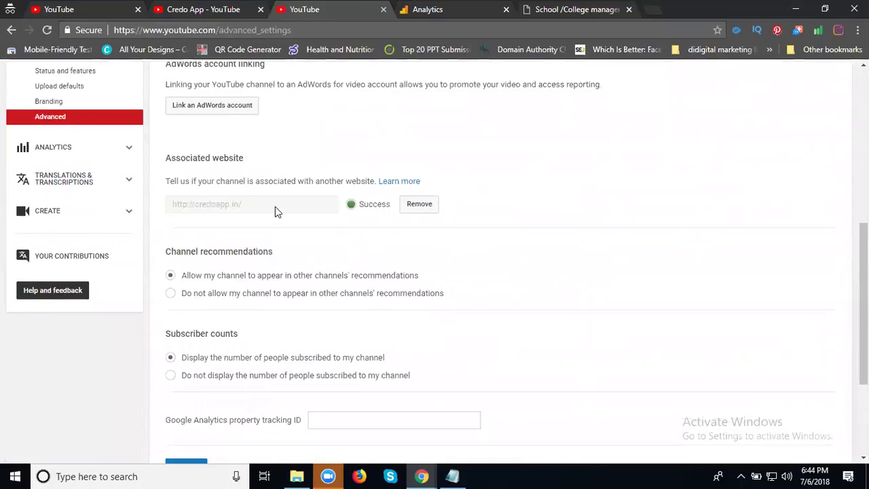
pyautogui.scroll(-2, 274, 210)
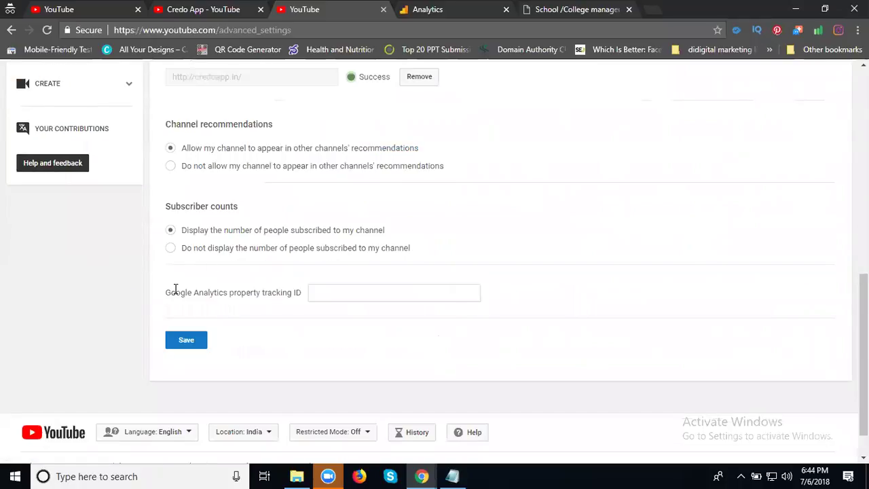
# Paste the copied UA tracking ID into the Google Analytics property tracking ID field and save.
pyautogui.click(322, 294)
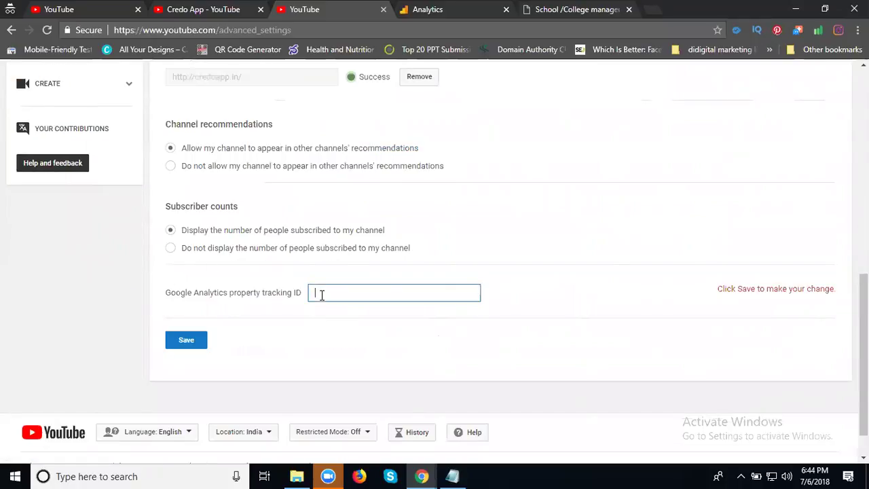
pyautogui.hotkey('ctrl', 'v')
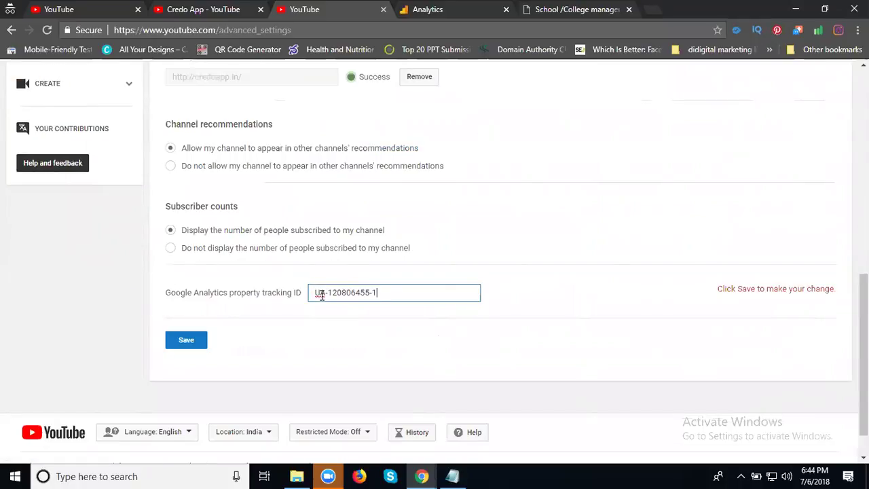
pyautogui.click(189, 342)
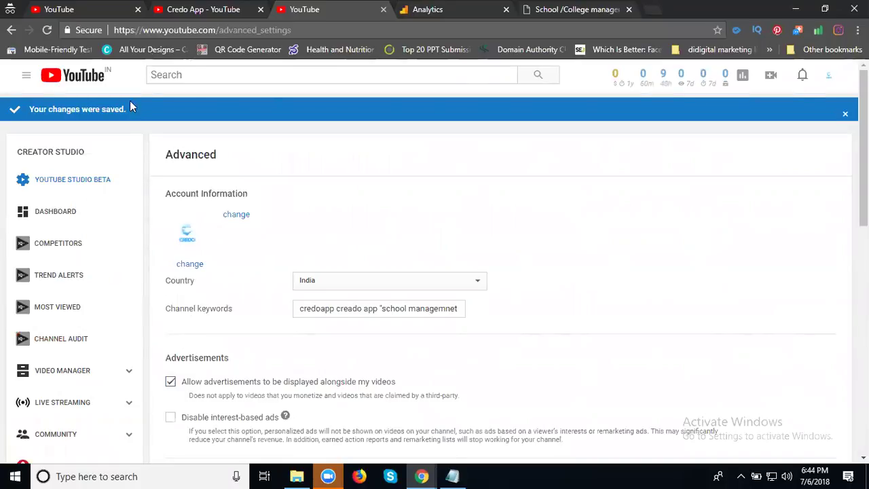
# Reload the Credo App YouTube channel page, then open credoapp.in's Contact Us page.
pyautogui.click(172, 11)
pyautogui.click(48, 30)
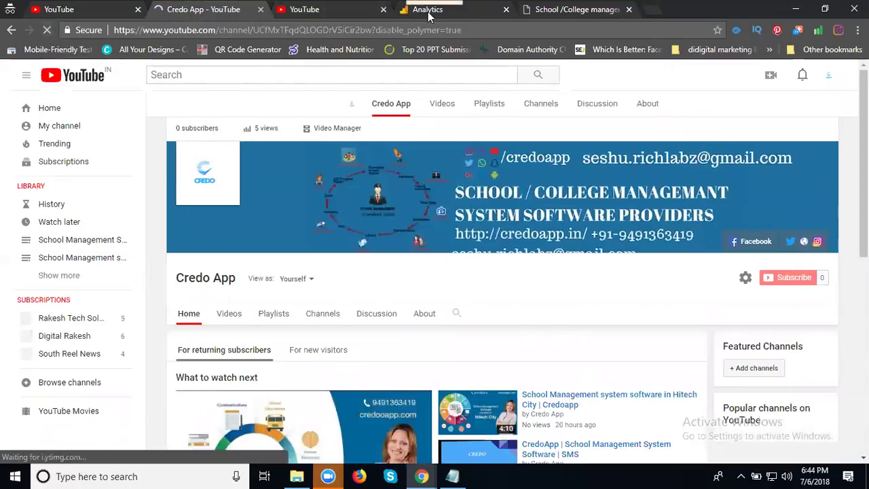
pyautogui.click(542, 11)
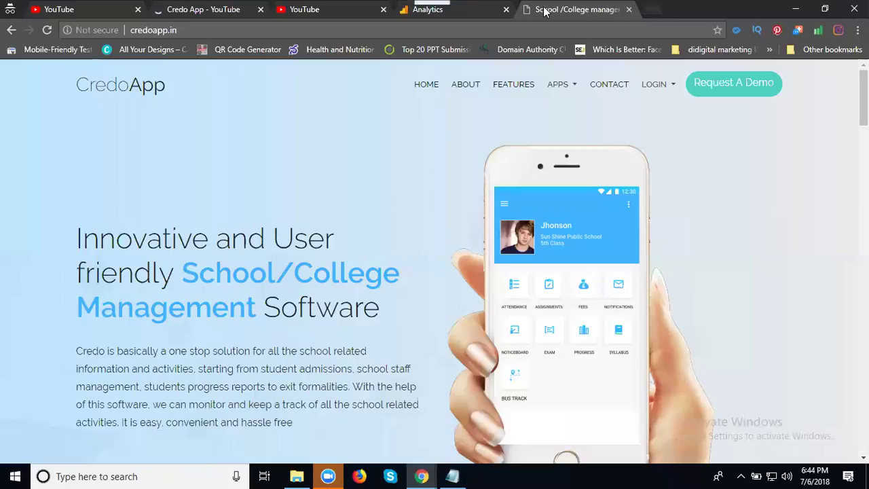
pyautogui.click(606, 86)
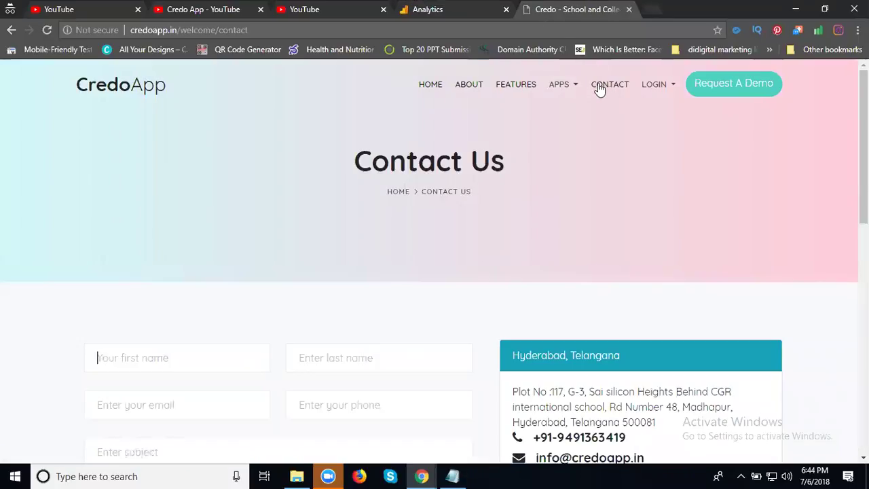
# Show the Real-Time Overview's Top Active Pages: 2 users, on the YouTube channel and /welcome/contact.
pyautogui.click(457, 12)
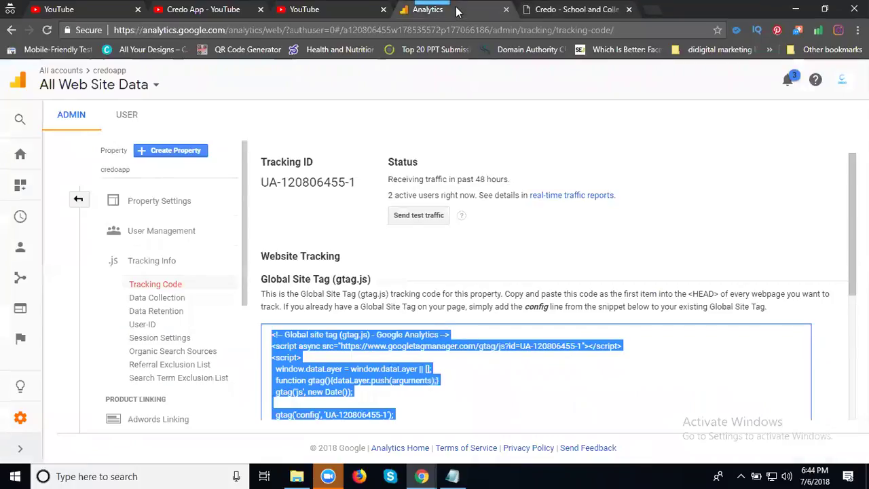
pyautogui.click(22, 216)
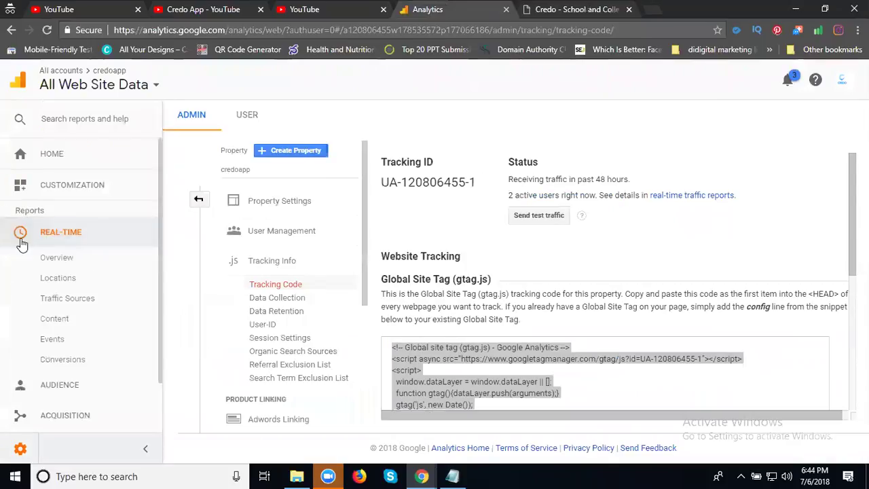
pyautogui.click(33, 261)
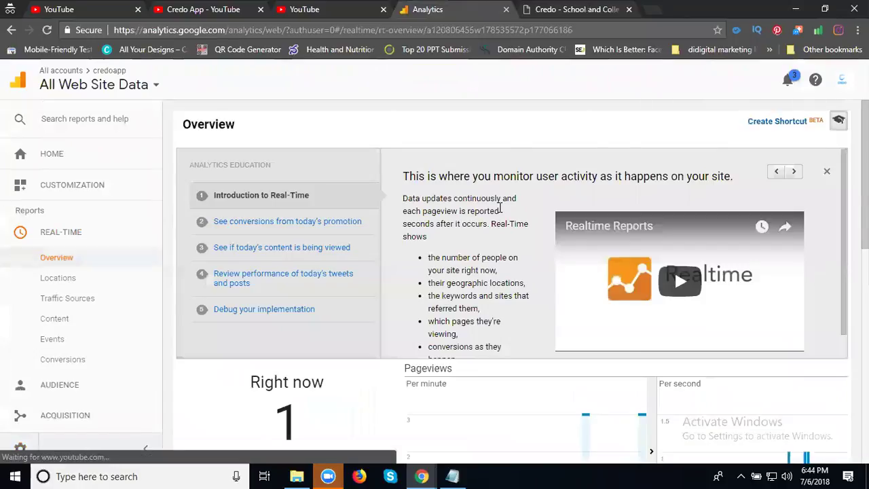
pyautogui.scroll(-6, 382, 265)
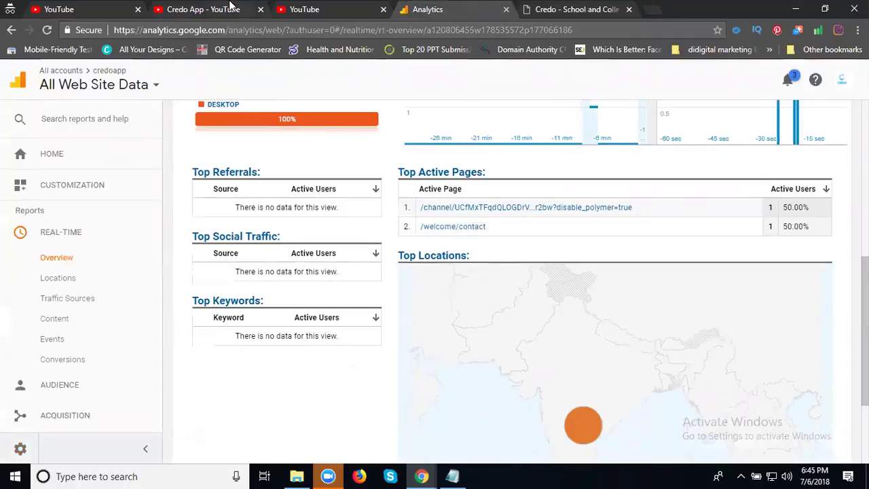
# Open credoapp.in's Request A Demo page, then return to the Analytics real-time overview.
pyautogui.click(212, 10)
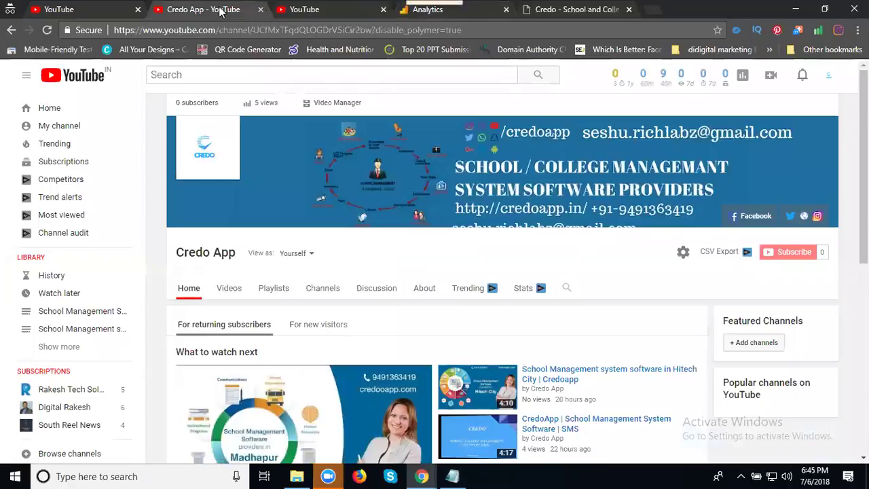
pyautogui.click(450, 12)
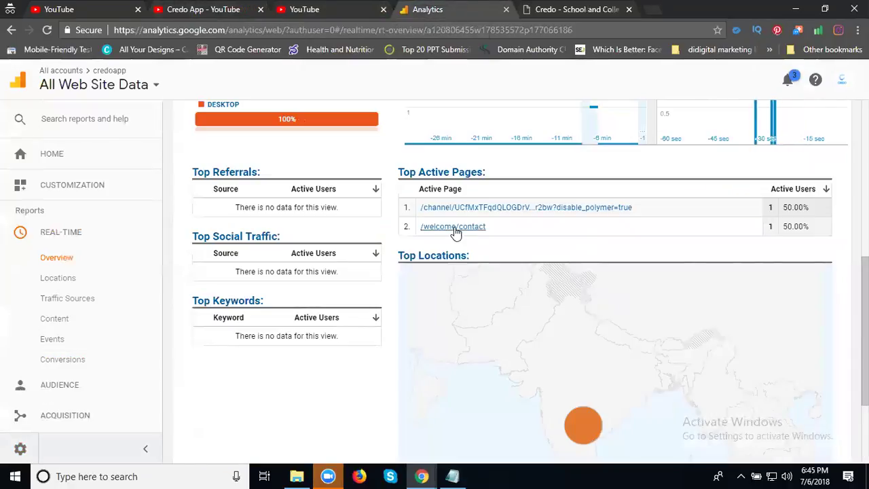
pyautogui.click(556, 9)
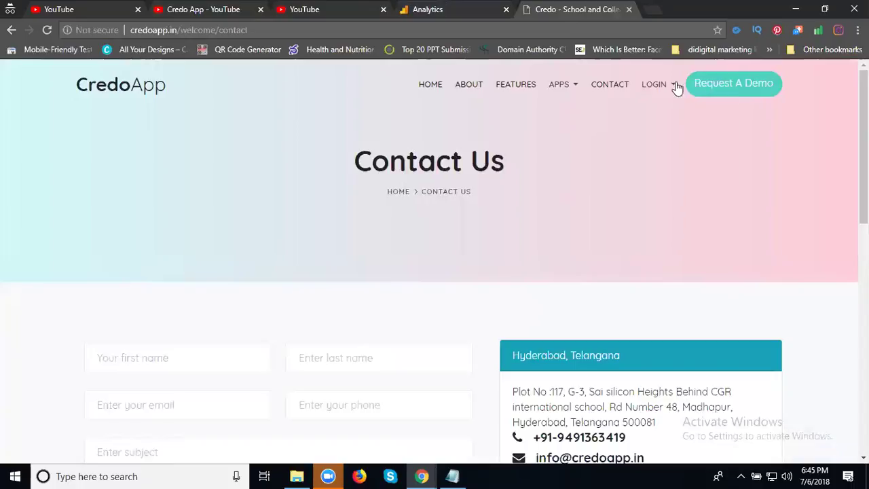
pyautogui.click(725, 87)
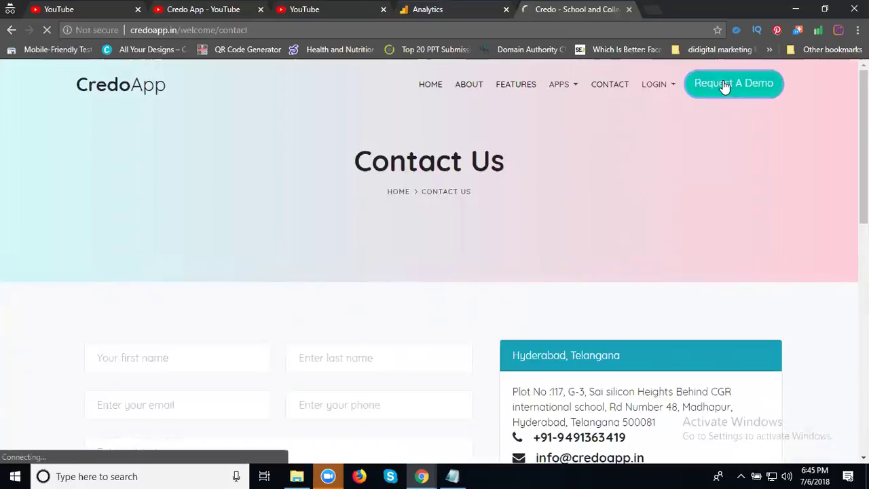
pyautogui.click(461, 10)
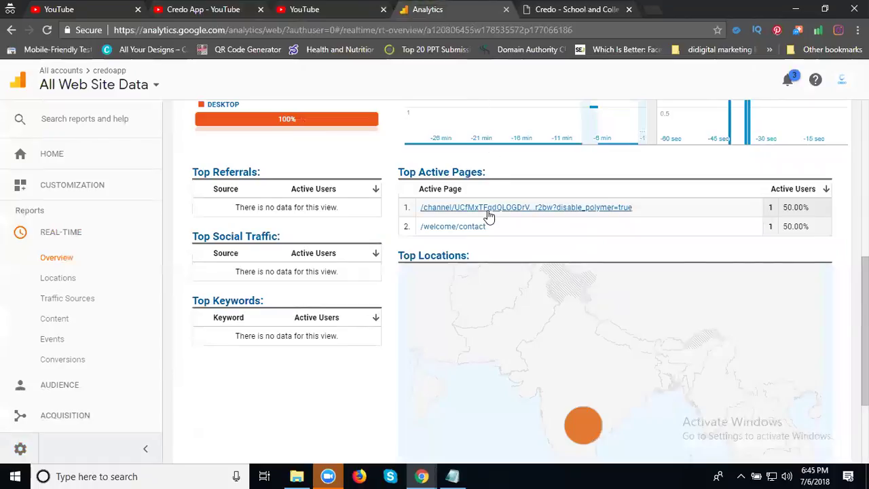
# Reload the real-time report to see /welcome/request_demo active, then return to the Request A Demo tab.
pyautogui.click(48, 30)
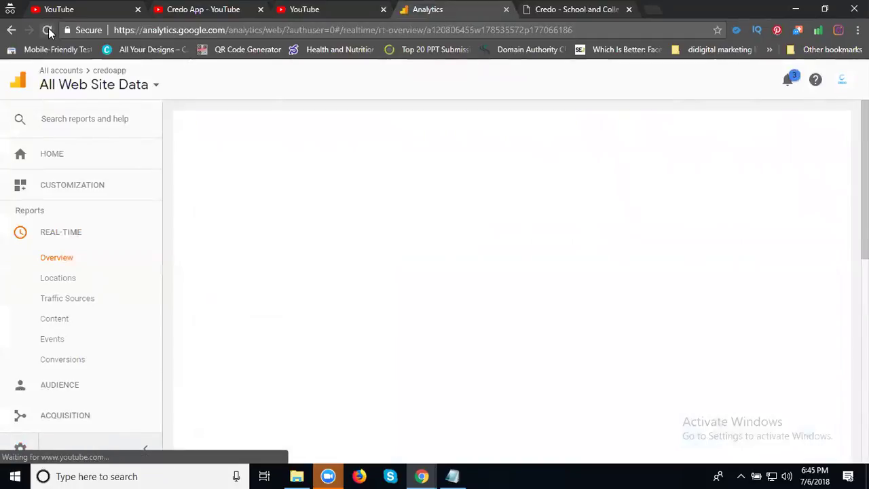
pyautogui.scroll(-4, 343, 163)
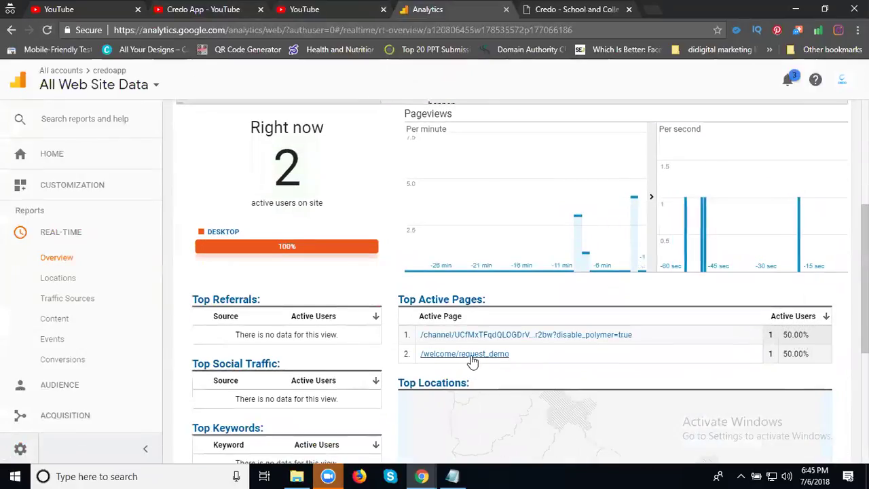
pyautogui.click(563, 13)
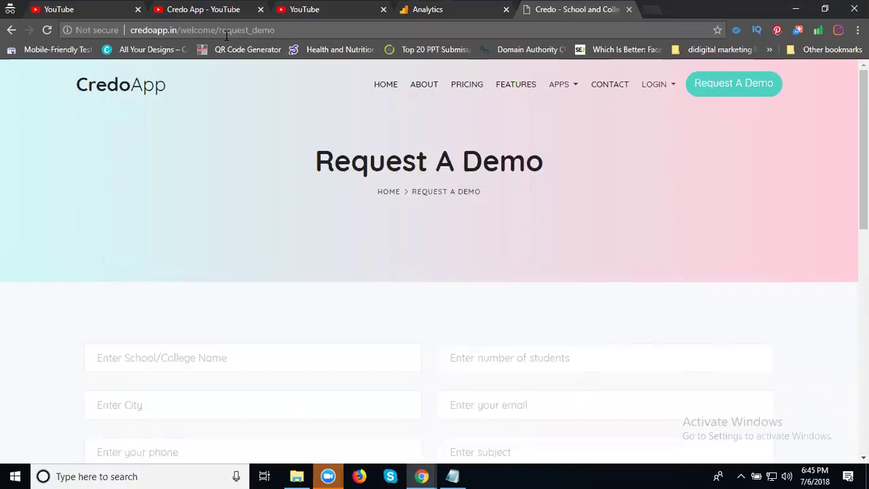
# From the Credo App channel's Videos list, open the Madhapur school management video in a new tab.
pyautogui.click(180, 11)
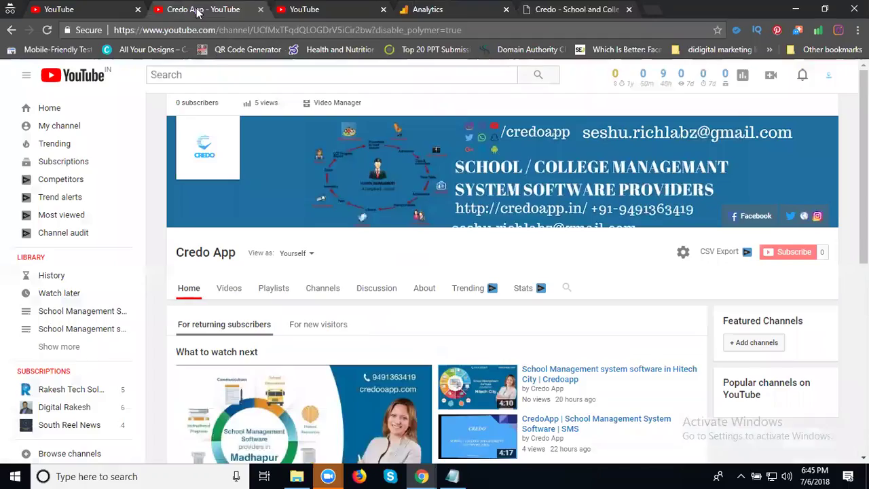
pyautogui.click(238, 289)
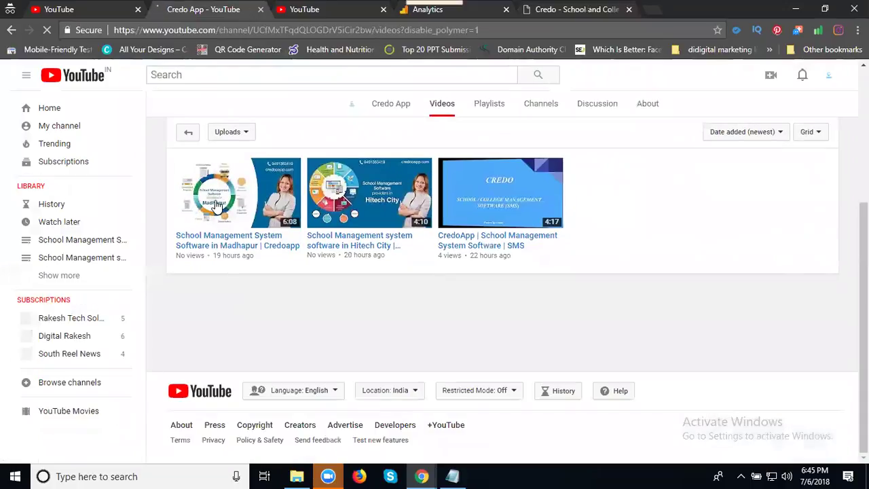
pyautogui.rightClick(216, 207)
pyautogui.click(234, 208)
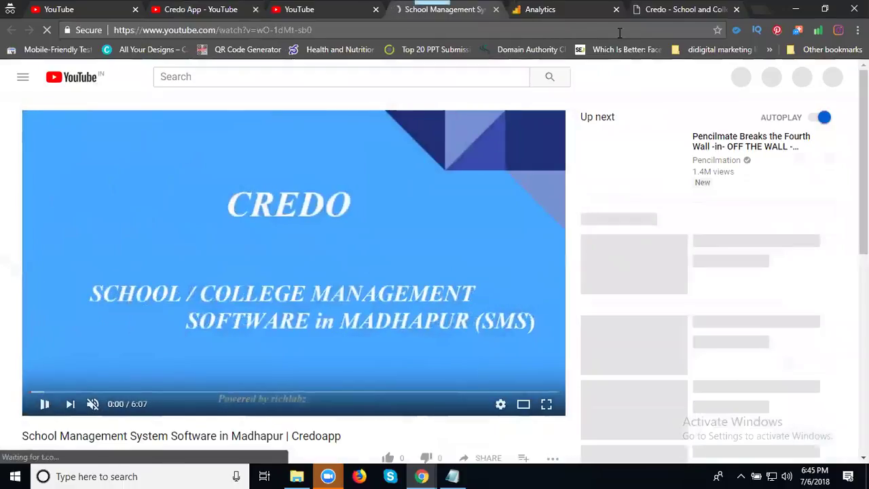
# Reload the Real-Time overview and scroll to Top Active Pages showing the videos page and /welcome/request_demo.
pyautogui.click(561, 10)
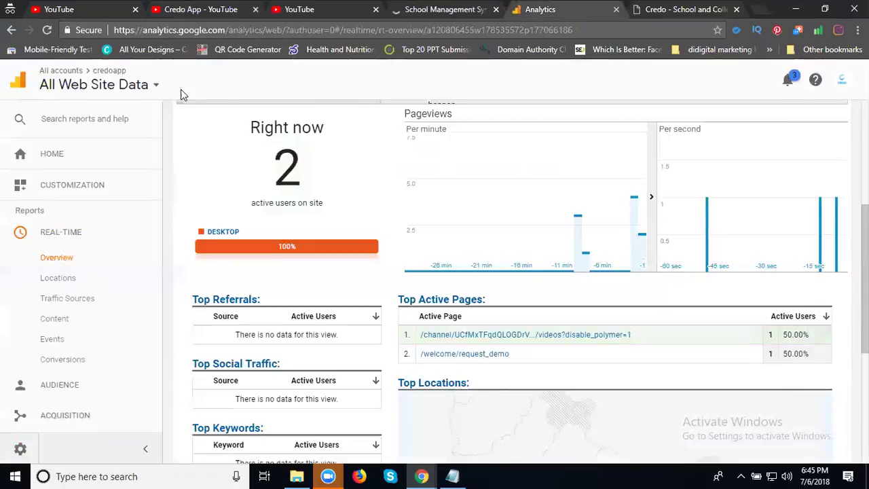
pyautogui.click(48, 30)
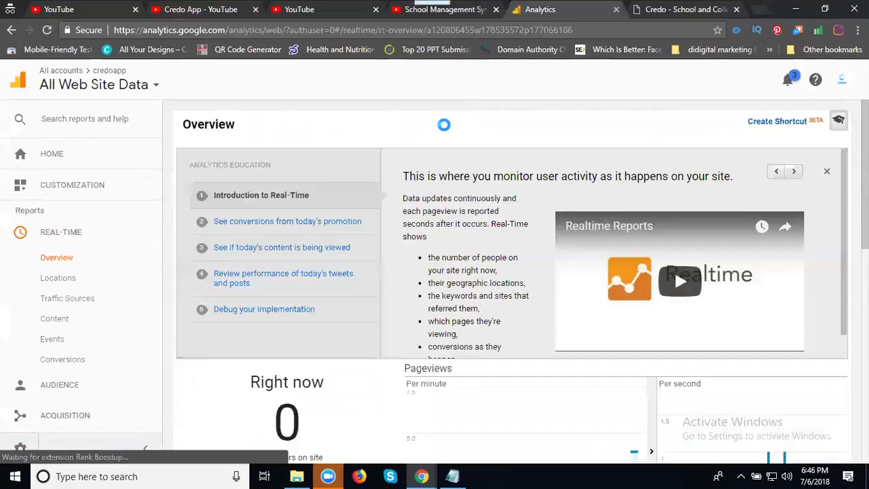
pyautogui.scroll(-3, 456, 144)
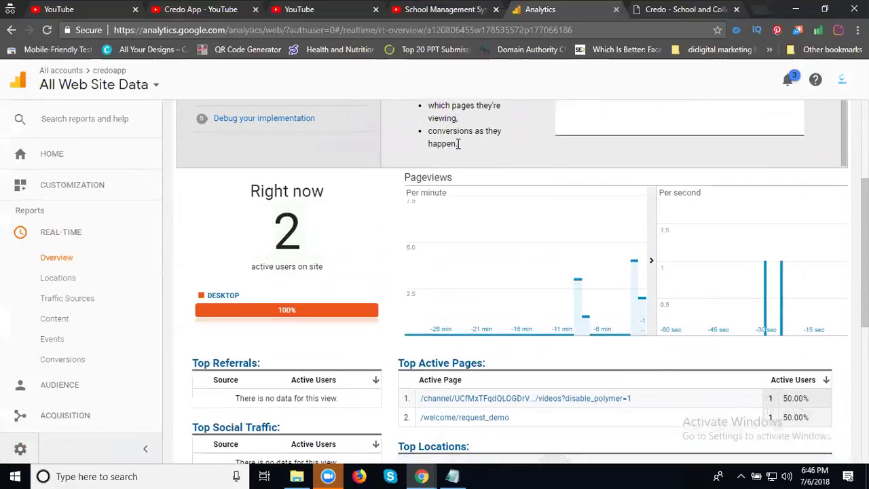
pyautogui.scroll(-1, 592, 243)
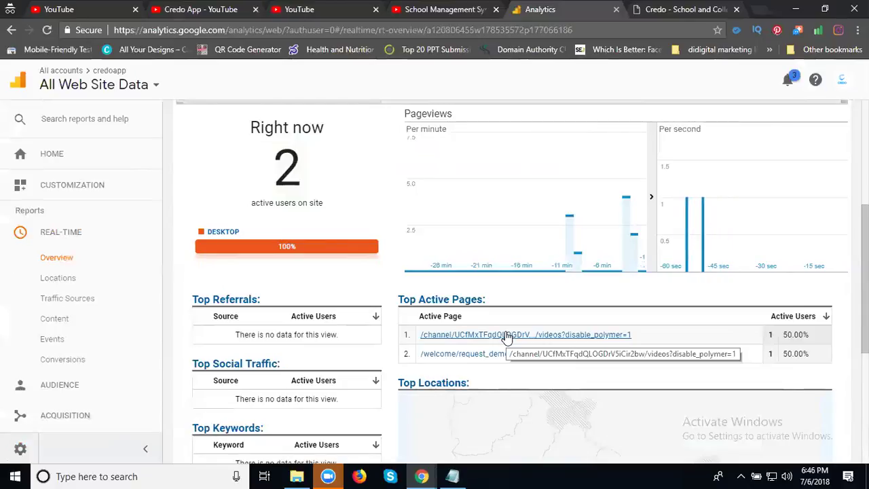
# View the channel's Creator Studio Analytics Overview, showing no activity for the last 28 days.
pyautogui.click(297, 10)
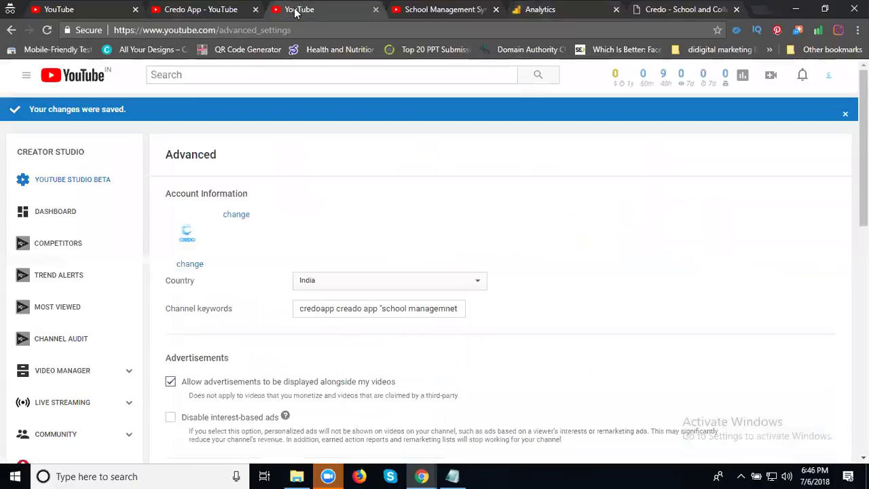
pyautogui.scroll(-4, 97, 299)
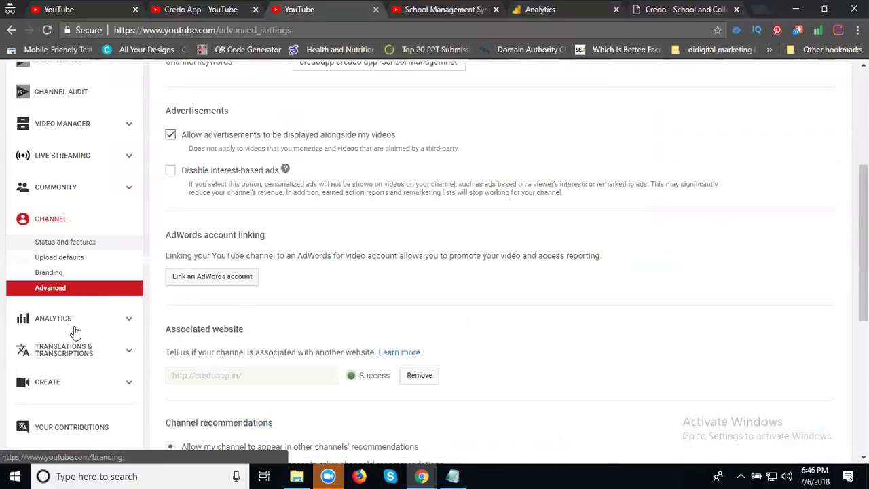
pyautogui.click(74, 317)
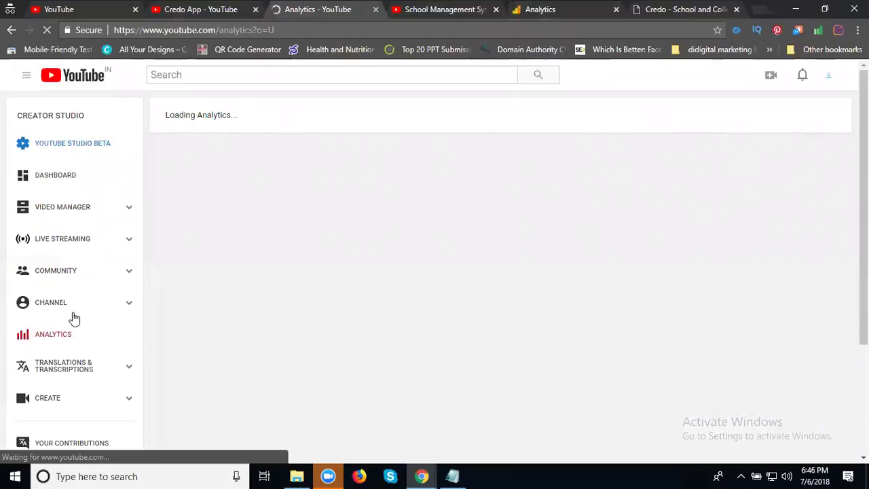
pyautogui.scroll(-3, 83, 233)
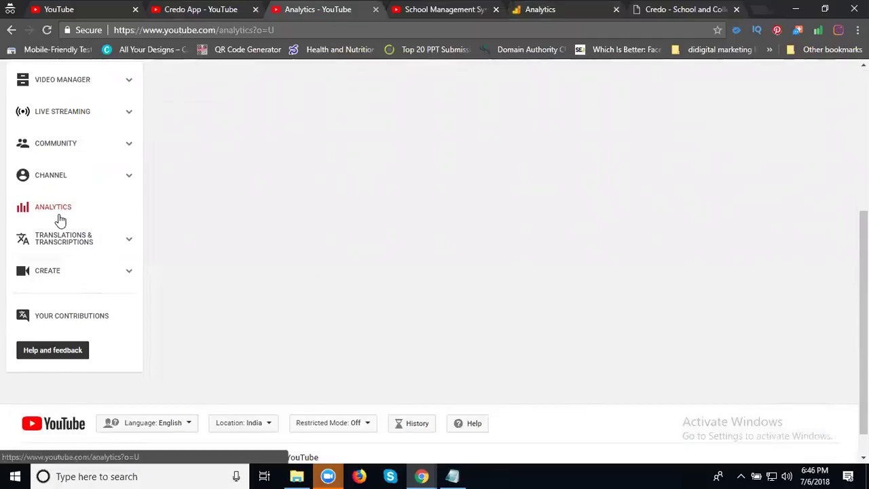
pyautogui.click(60, 216)
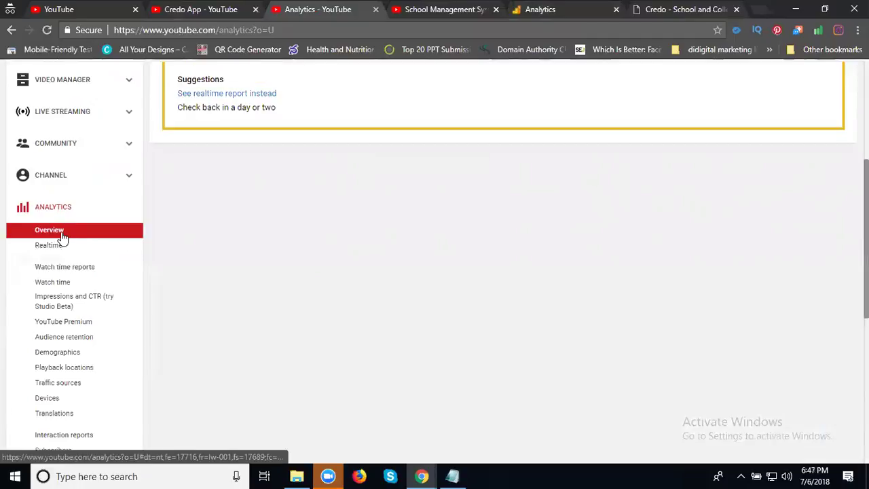
pyautogui.click(62, 233)
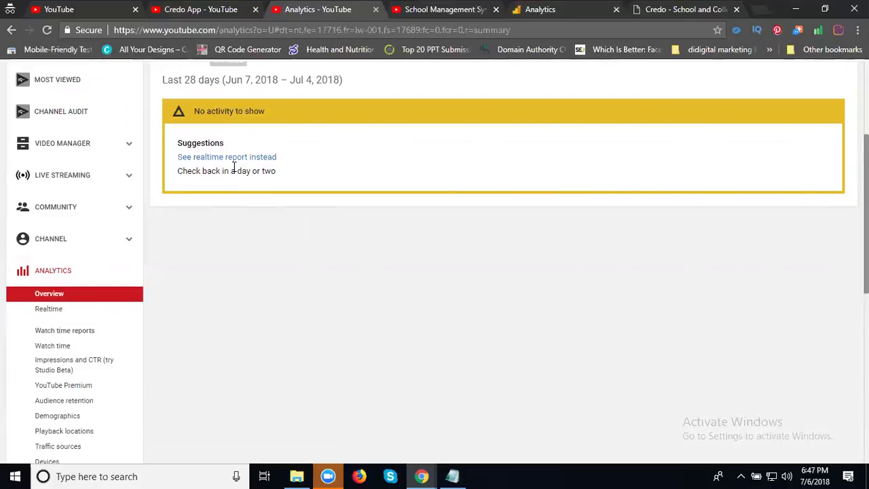
pyautogui.scroll(3, 297, 188)
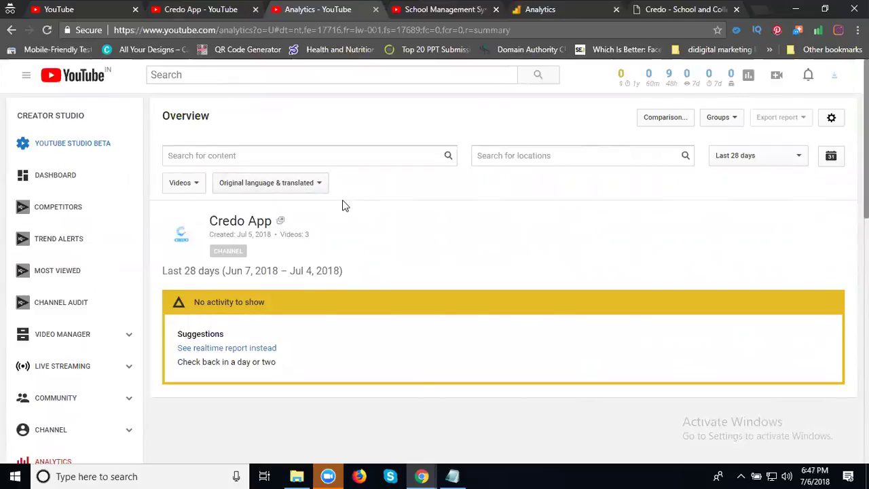
pyautogui.scroll(-1, 341, 200)
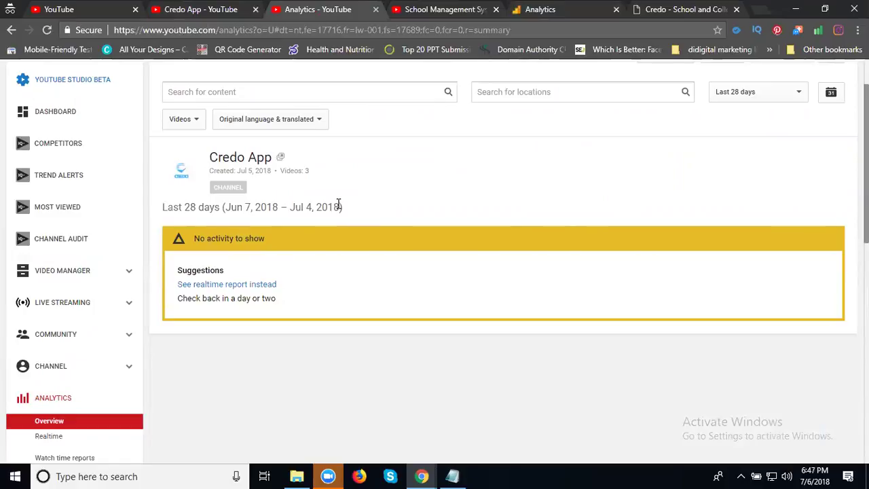
pyautogui.click(564, 11)
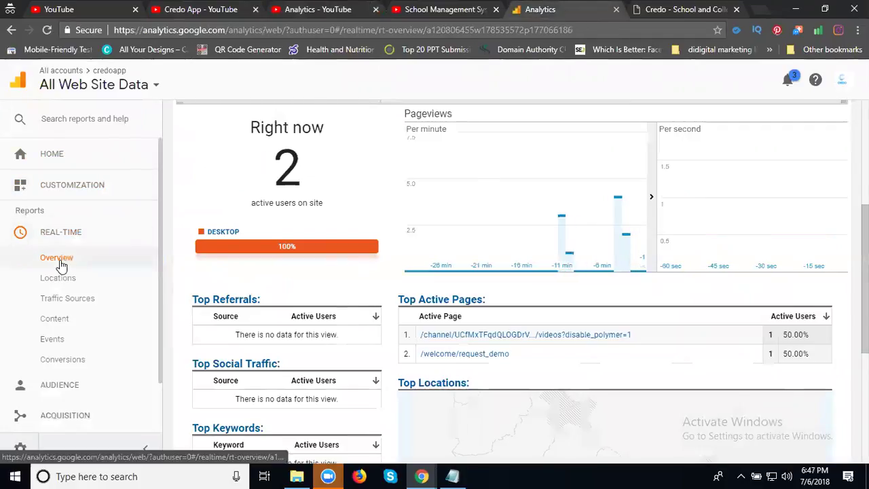
pyautogui.click(46, 30)
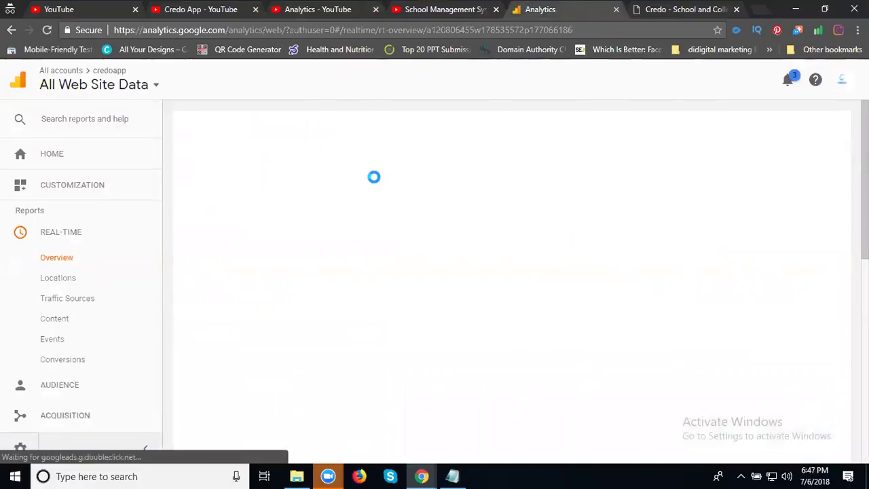
pyautogui.scroll(-4, 374, 183)
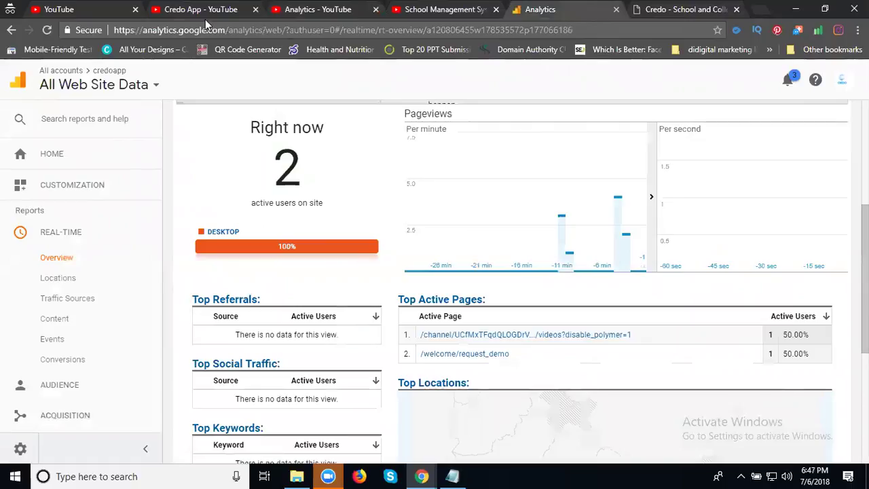
pyautogui.click(421, 10)
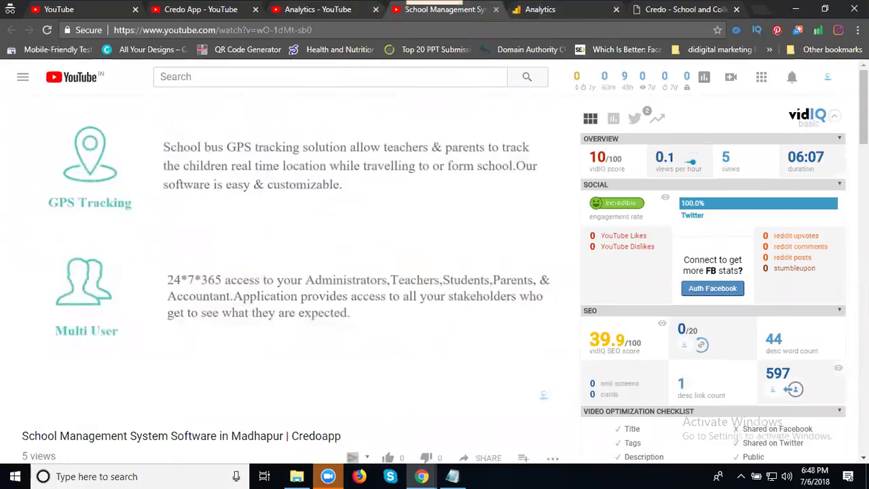
pyautogui.click(559, 10)
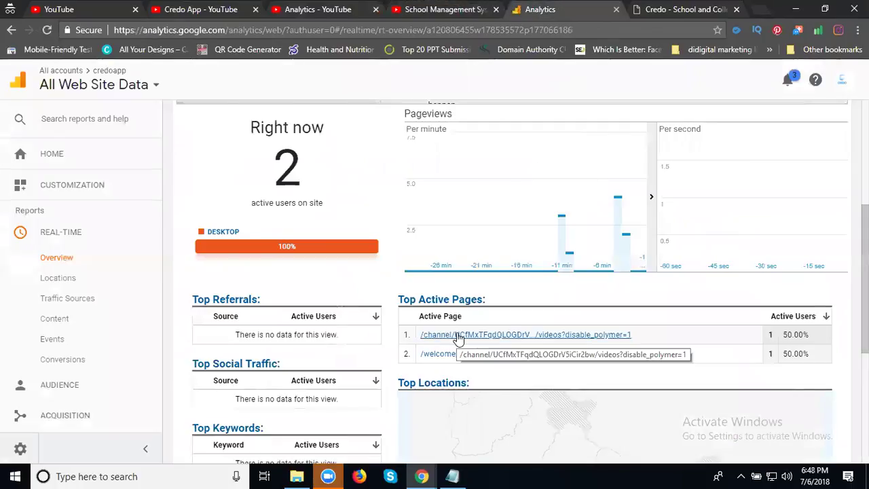